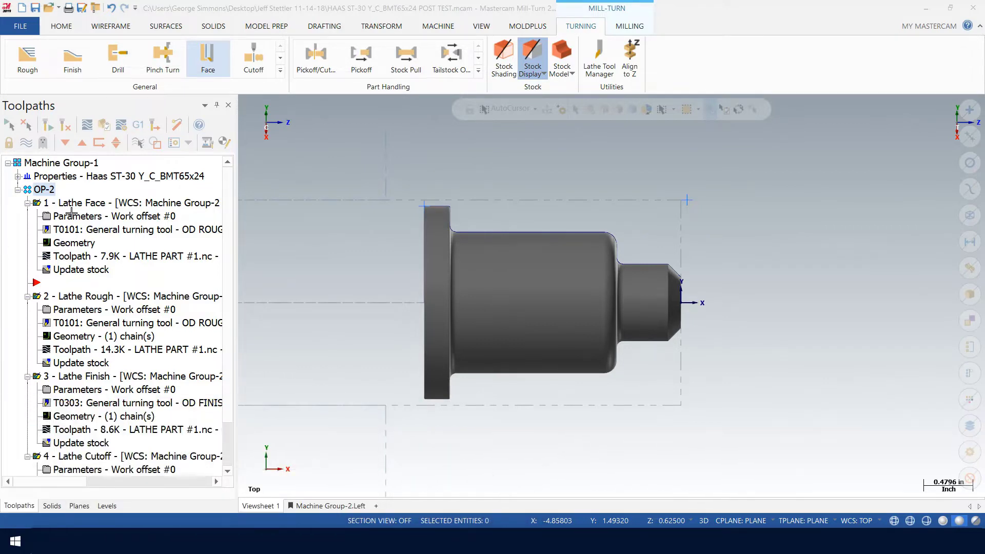
Select operation 1 - Lathe Face in the Toolpaths tree.
{"action": "left_click", "coordinate": [54, 204]}
Open the Lathe Face parameters, which use tool T0101 OD ROUGH LEFT.
{"action": "left_click", "coordinate": [53, 218]}
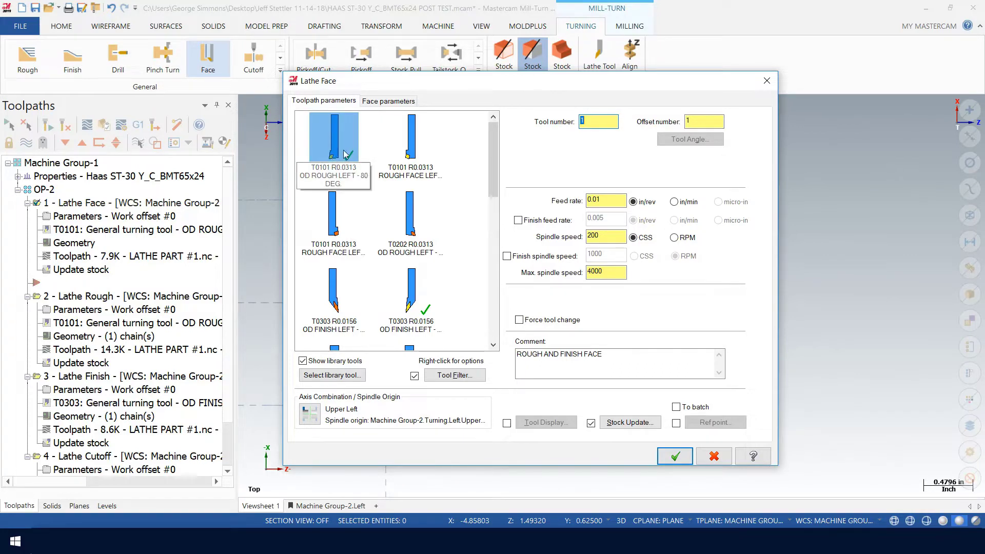
{"action": "mouse_move", "coordinate": [333, 146]}
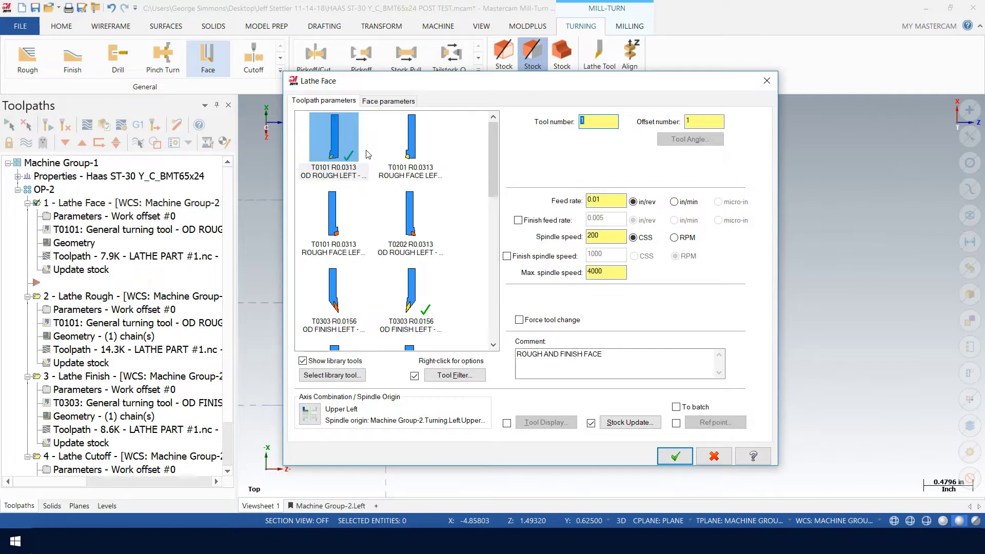
{"action": "mouse_move", "coordinate": [367, 154]}
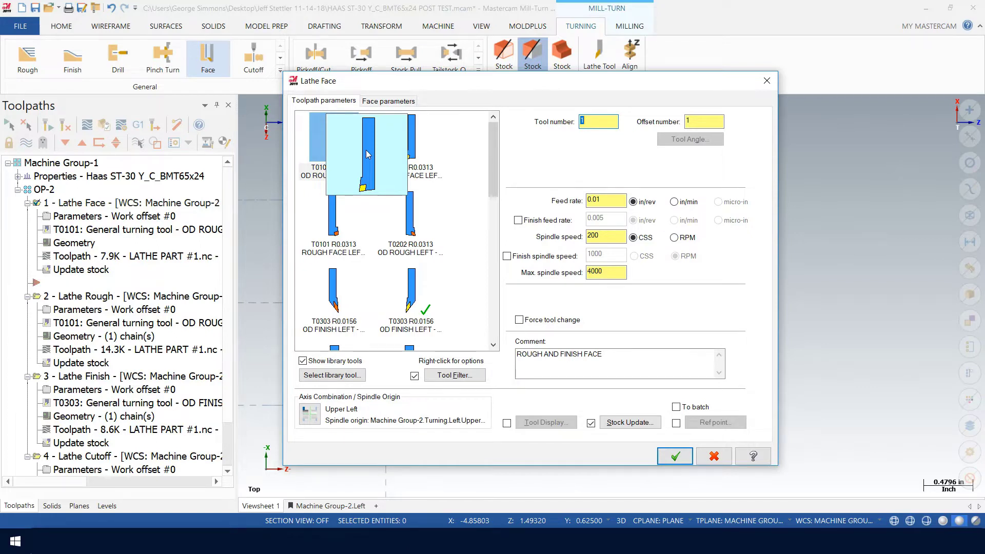
Edit T0101 to use the opposite-hand L (-5 deg. side clr.) holder, then open Setup Tool.
{"action": "right_click", "coordinate": [340, 140]}
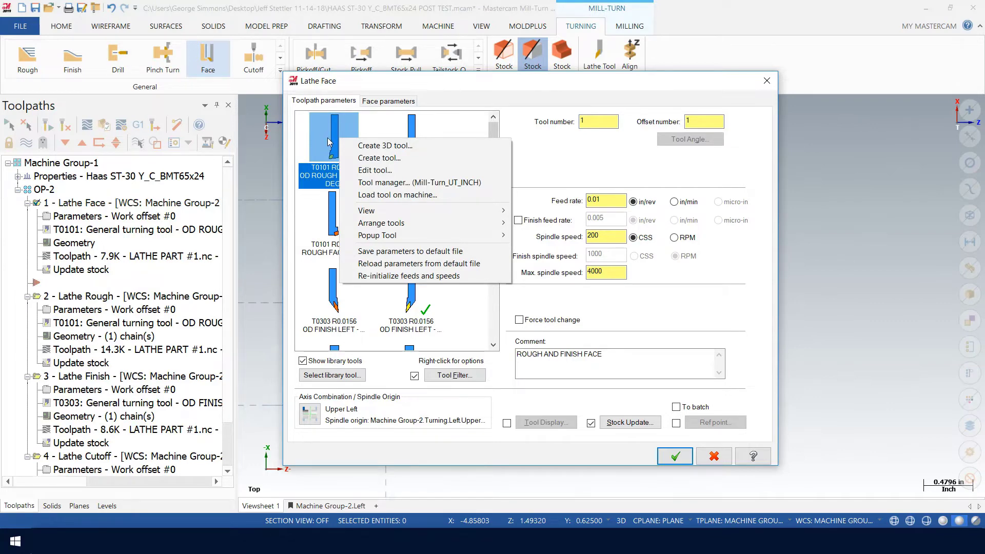
{"action": "left_click", "coordinate": [373, 171]}
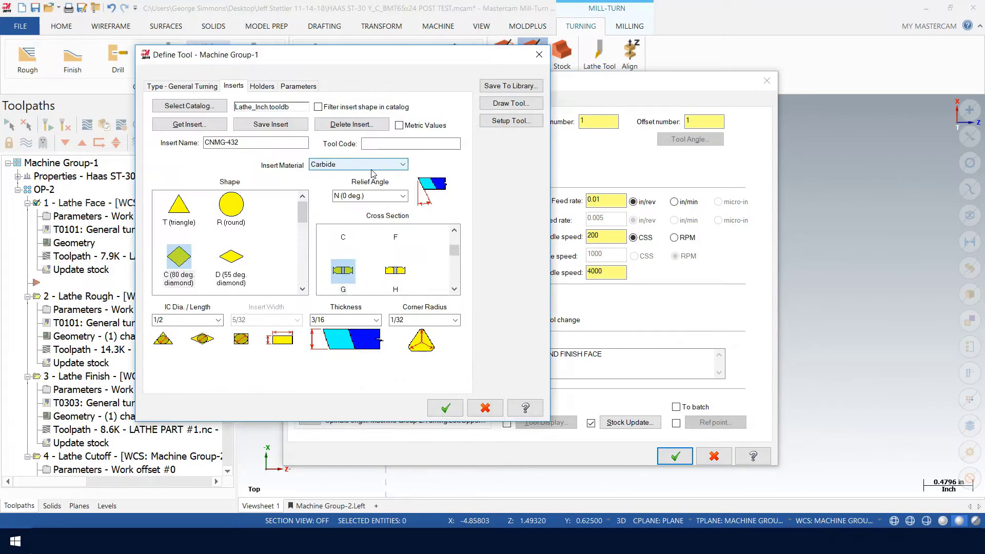
{"action": "left_click", "coordinate": [264, 89]}
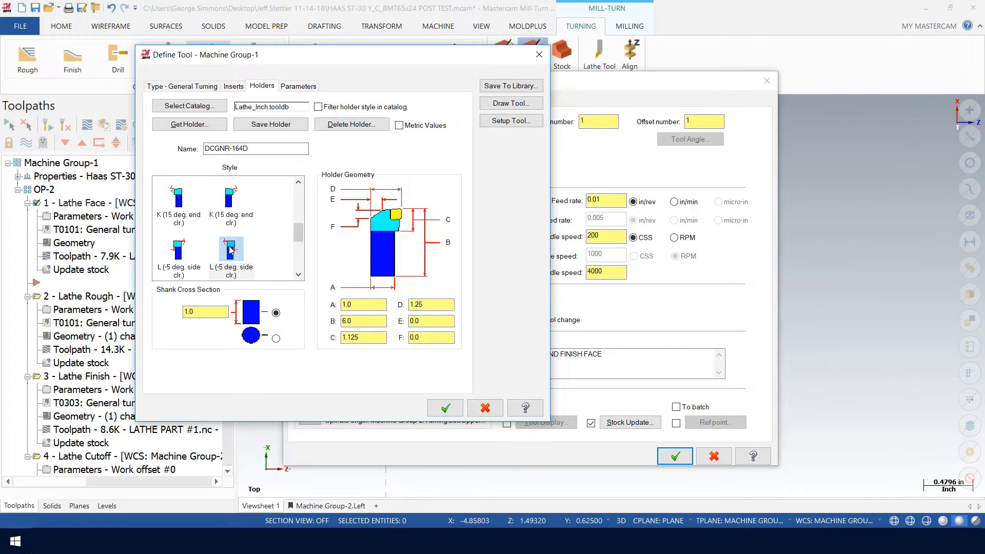
{"action": "left_click", "coordinate": [177, 254]}
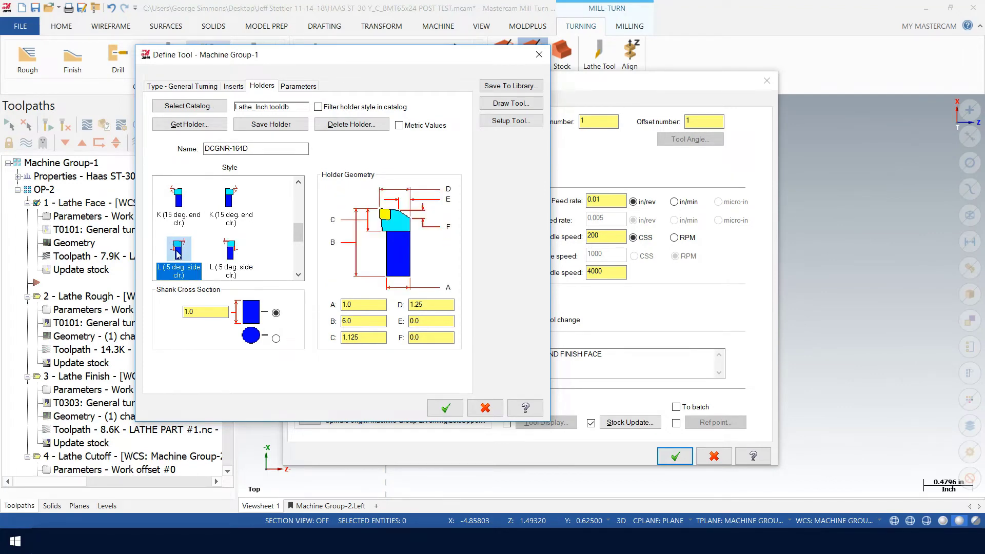
{"action": "left_click", "coordinate": [225, 255]}
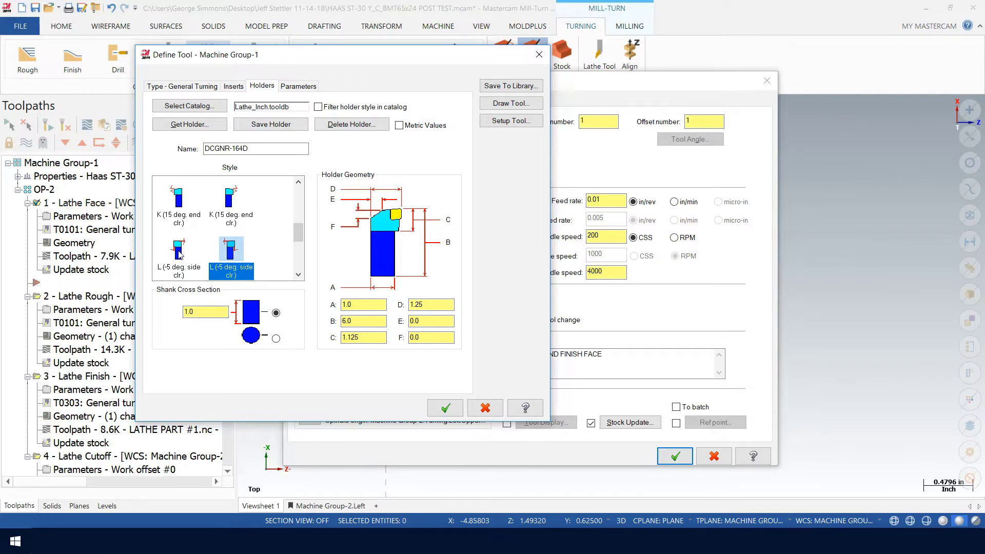
{"action": "left_click", "coordinate": [179, 255]}
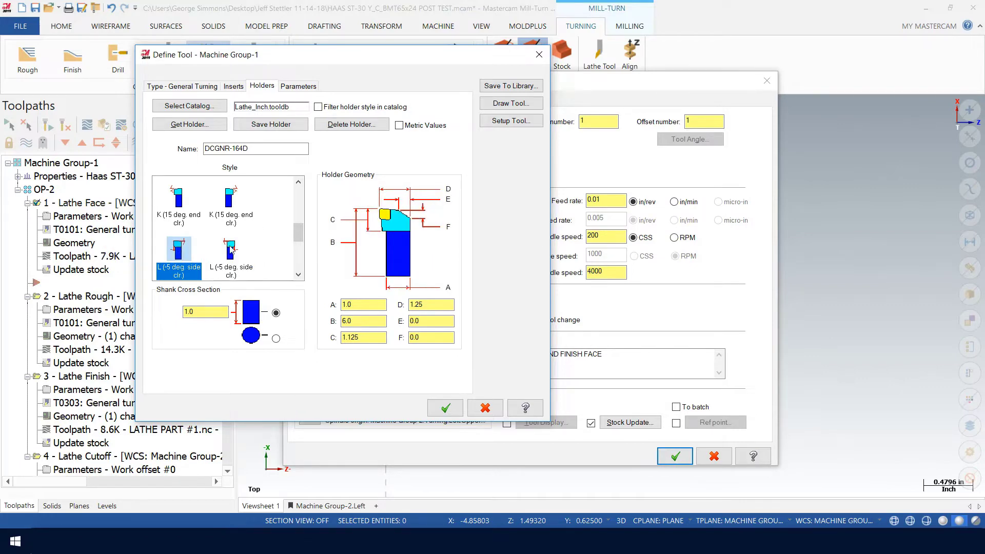
{"action": "left_click", "coordinate": [510, 121]}
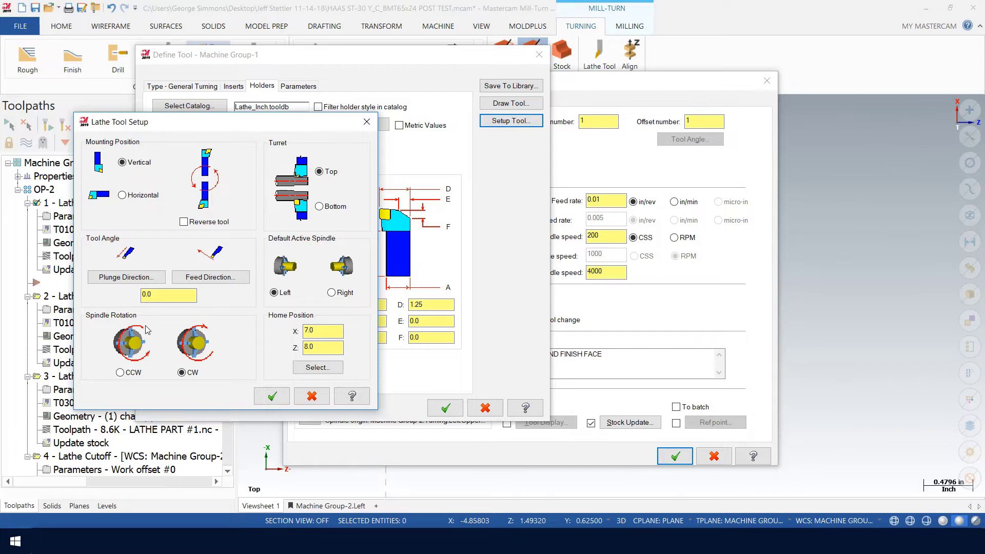
Set T0101's spindle rotation to CCW and confirm the tool setup.
{"action": "left_click", "coordinate": [120, 373]}
{"action": "left_click", "coordinate": [120, 372]}
{"action": "left_click", "coordinate": [270, 396]}
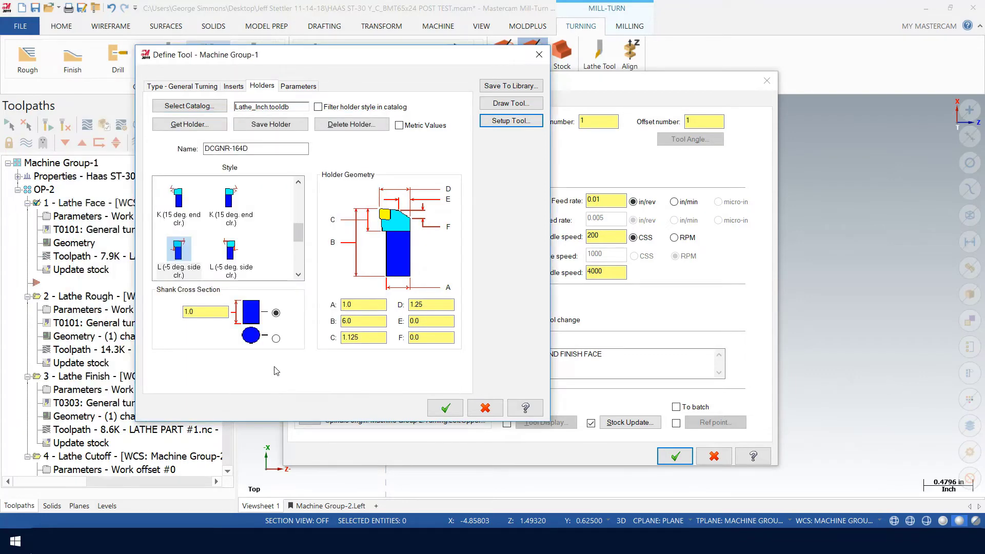
Accept the edited tool, update operations using it, and accept the Lathe Face operation.
{"action": "left_click", "coordinate": [447, 410]}
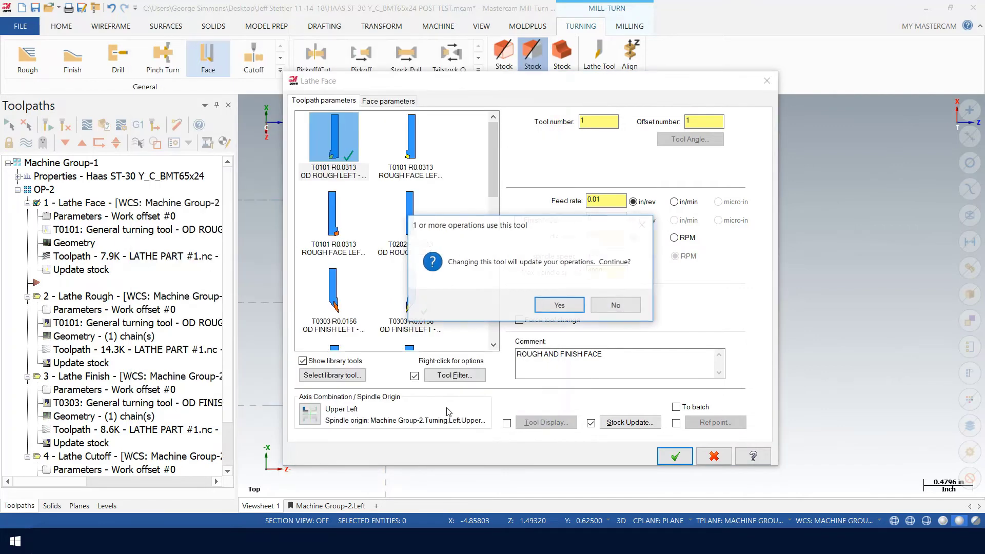
{"action": "left_click", "coordinate": [559, 306]}
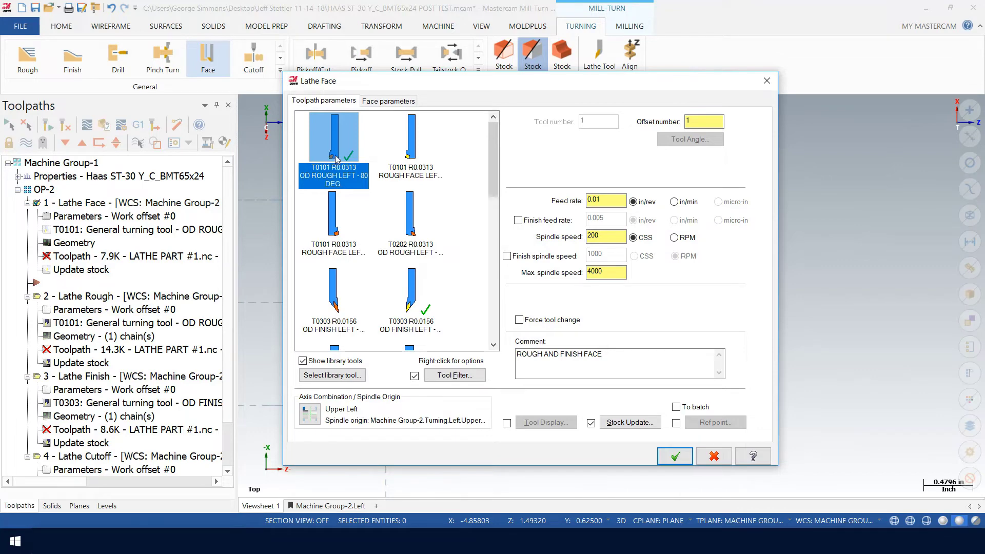
{"action": "mouse_move", "coordinate": [333, 146]}
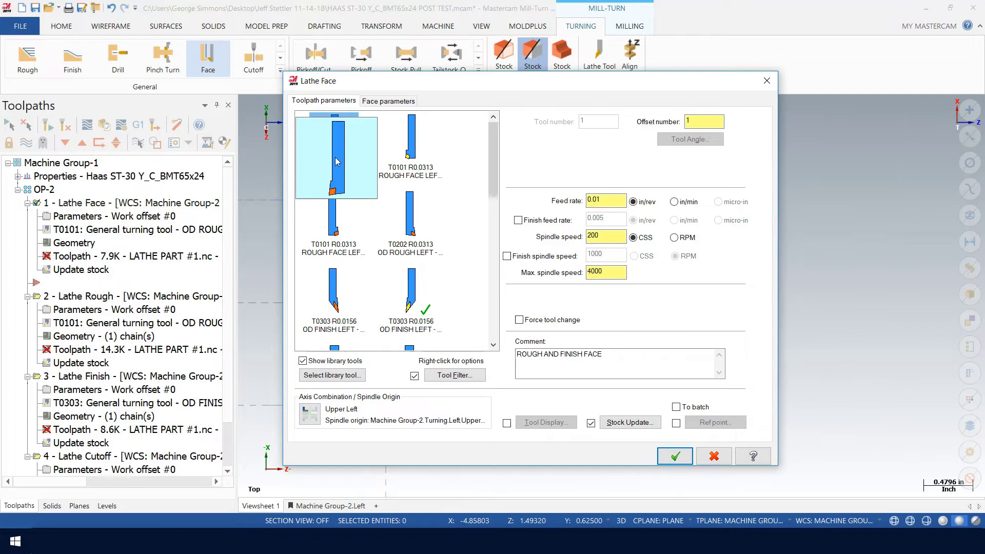
{"action": "left_click", "coordinate": [676, 457]}
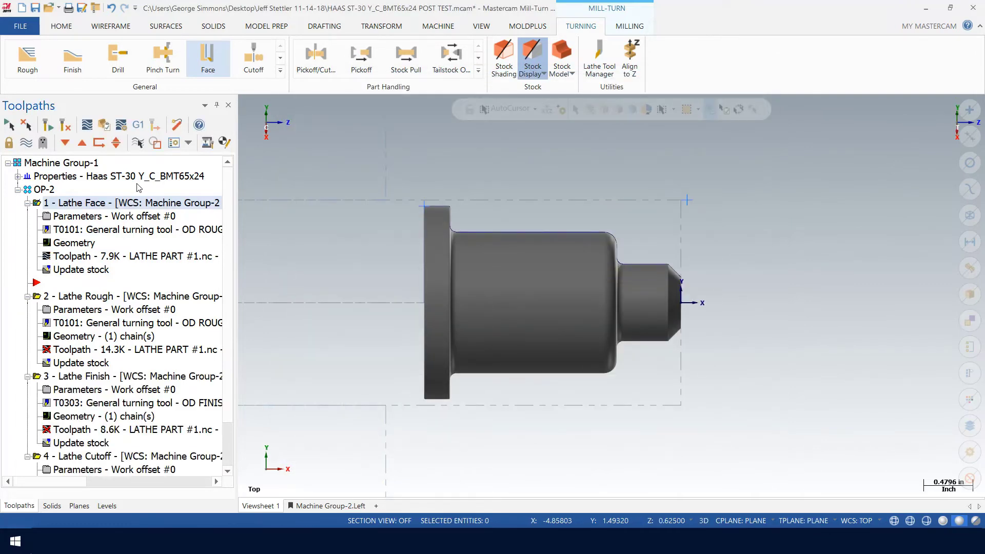
Regenerate the dirty rough and finish toolpaths, then open File > Configuration.
{"action": "left_click", "coordinate": [66, 128]}
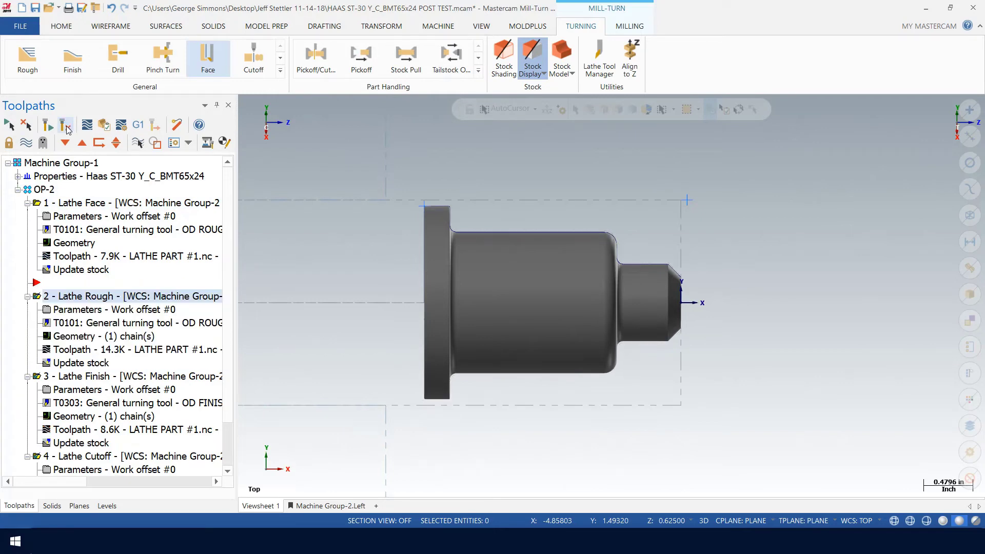
{"action": "left_click", "coordinate": [27, 26]}
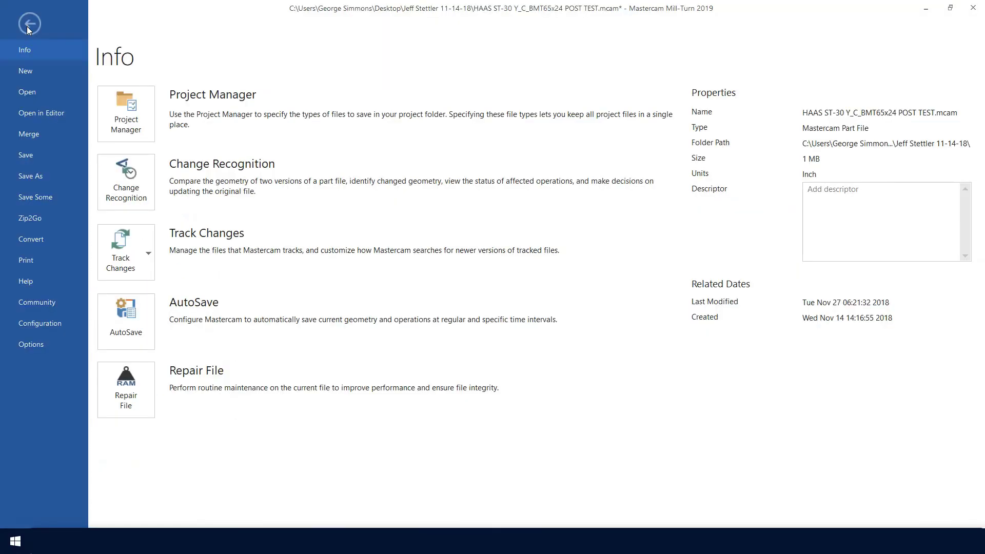
{"action": "left_click", "coordinate": [42, 323]}
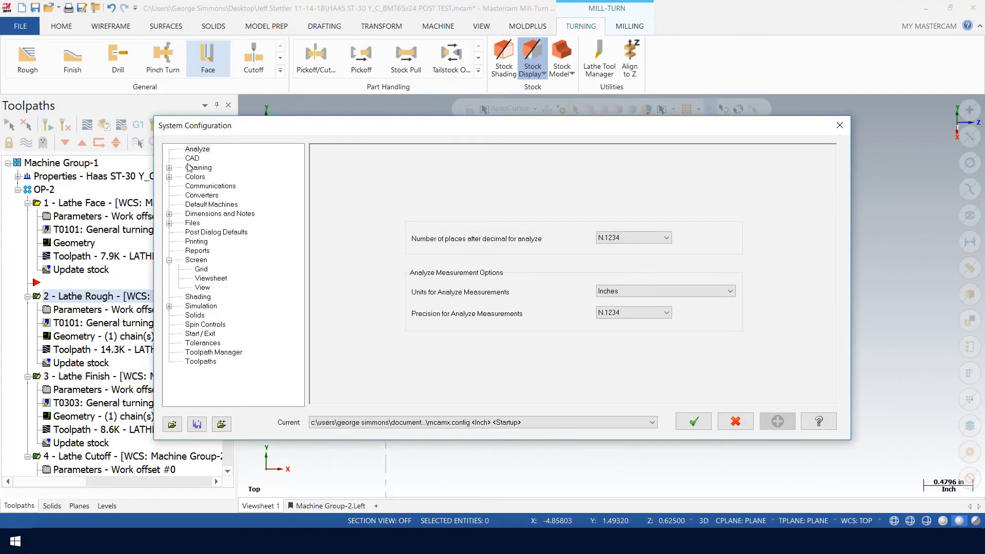
Set Lathe - Insert DOWN to blue 117, next to the holder colour, and accept.
{"action": "left_click", "coordinate": [196, 180]}
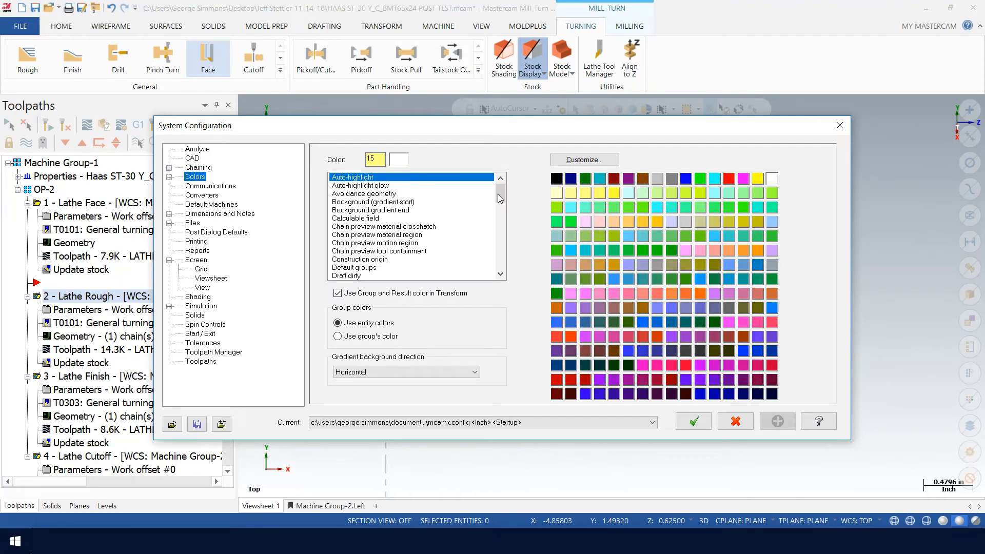
{"action": "left_click_drag", "start_coordinate": [502, 194], "coordinate": [502, 214]}
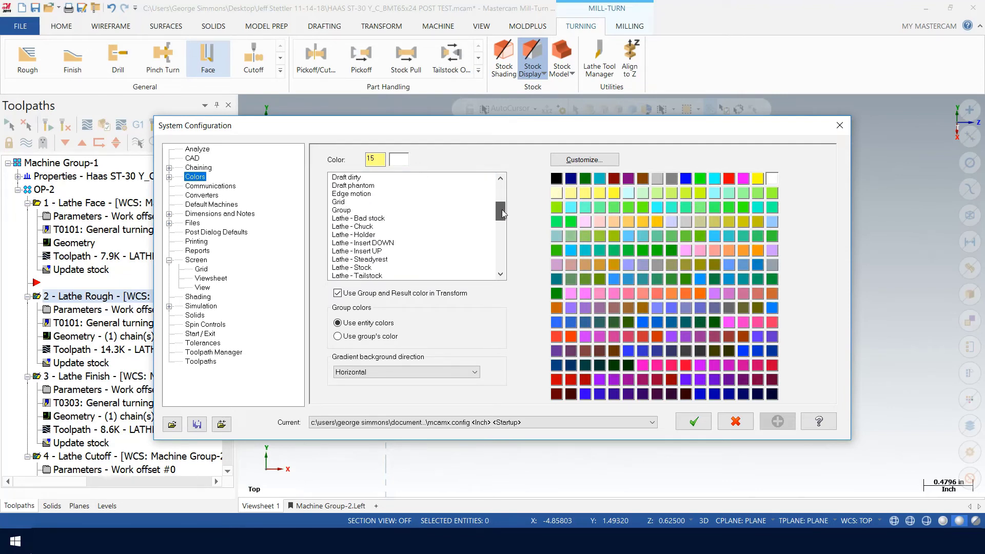
{"action": "left_click", "coordinate": [377, 243]}
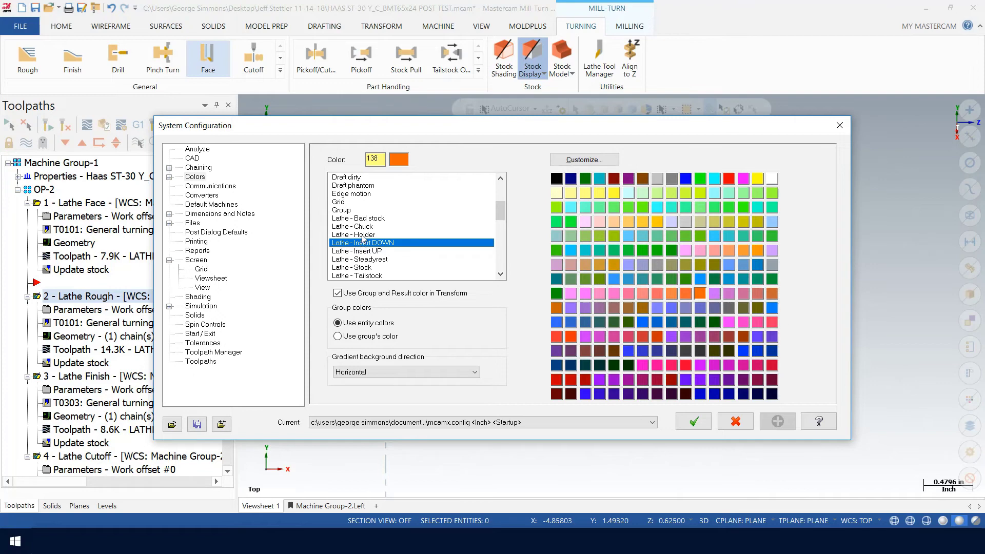
{"action": "left_click", "coordinate": [363, 234]}
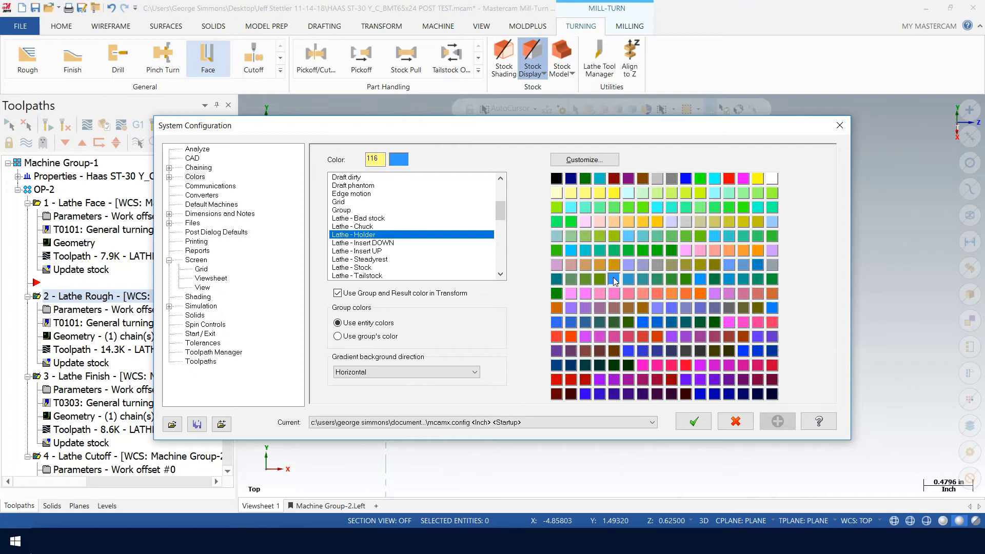
{"action": "left_click", "coordinate": [371, 244]}
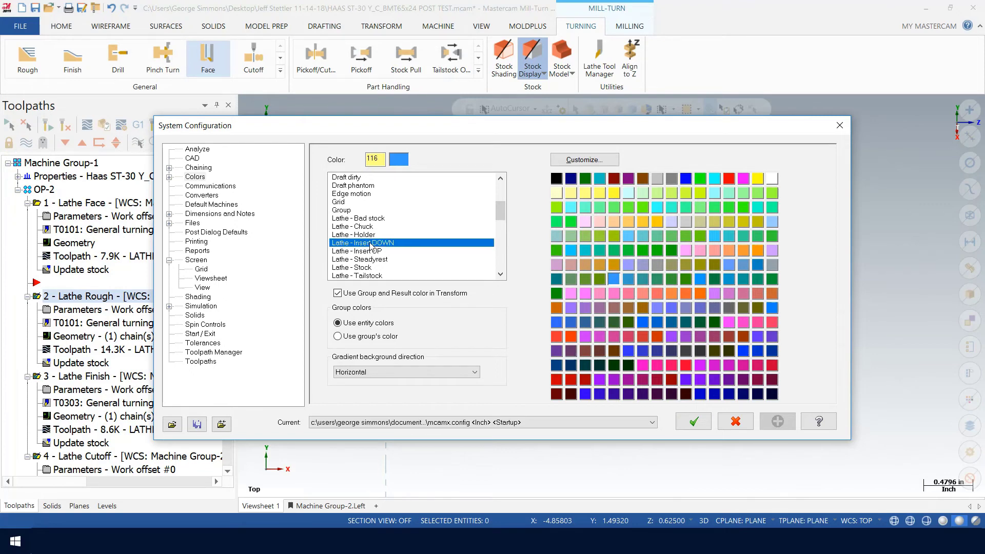
{"action": "left_click", "coordinate": [614, 284]}
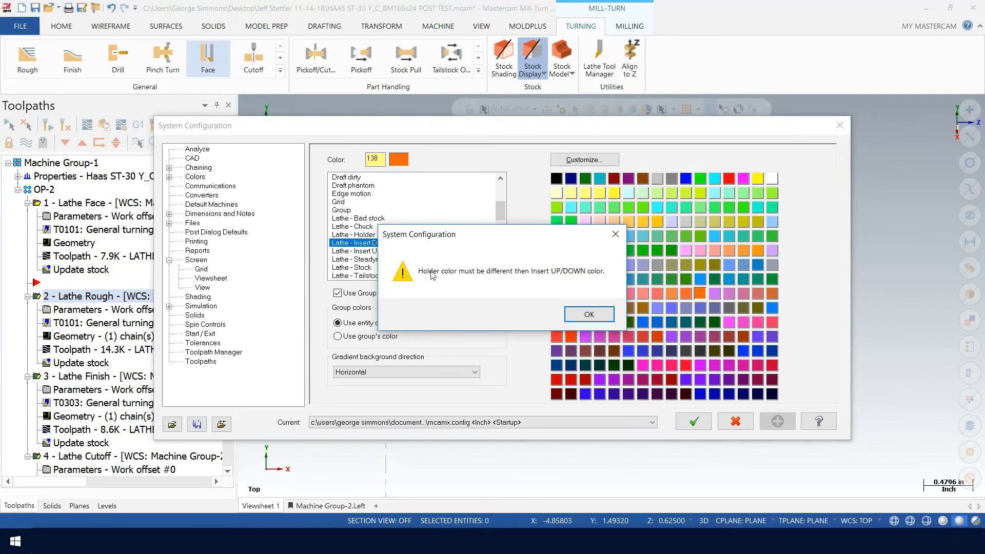
{"action": "left_click", "coordinate": [585, 317]}
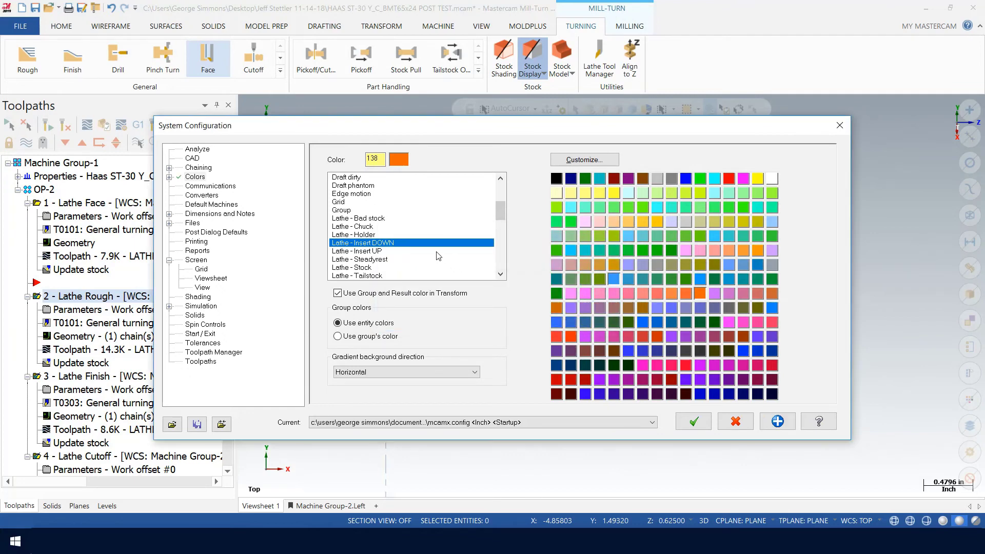
{"action": "left_click", "coordinate": [629, 280]}
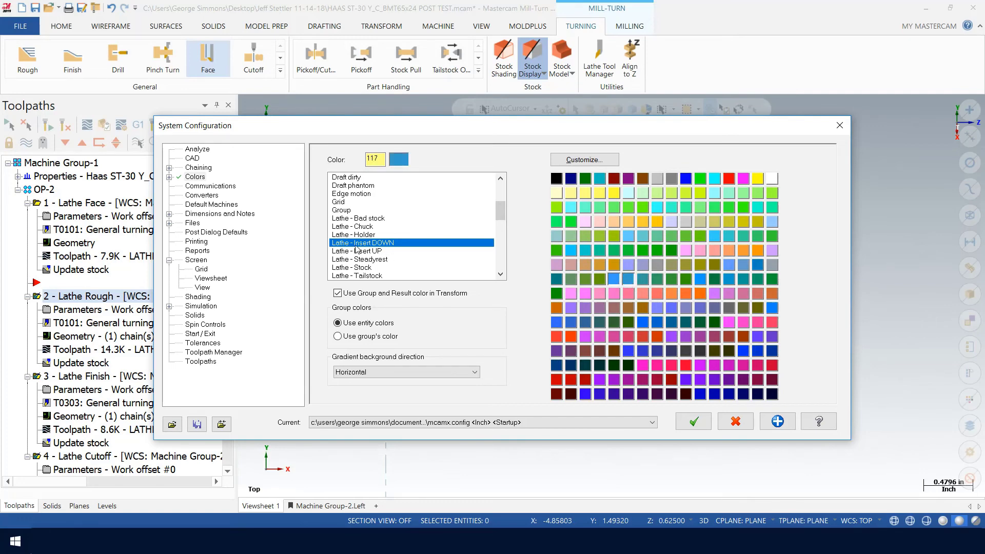
{"action": "left_click", "coordinate": [695, 423]}
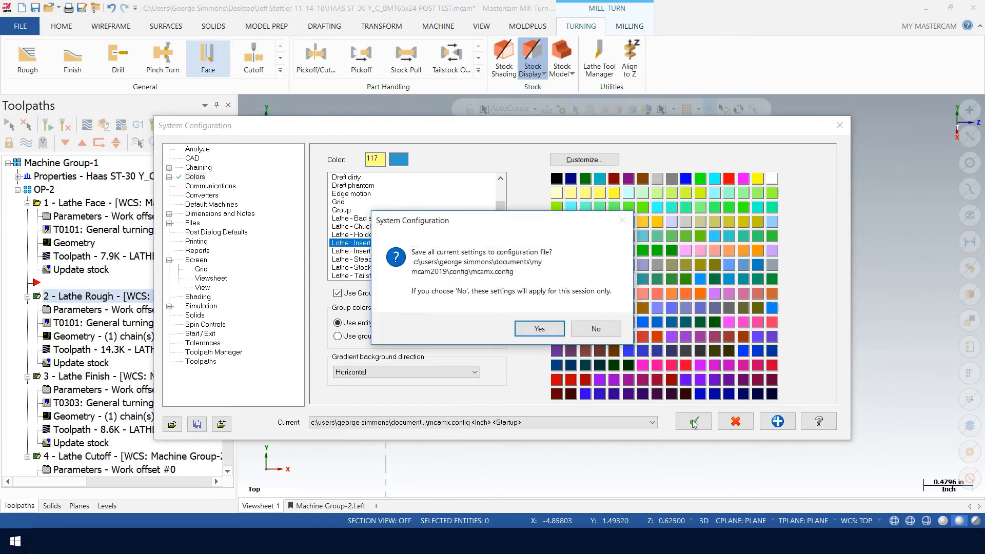
Save the colours to mcamx.config and reopen the Lathe Face parameters.
{"action": "left_click", "coordinate": [544, 330]}
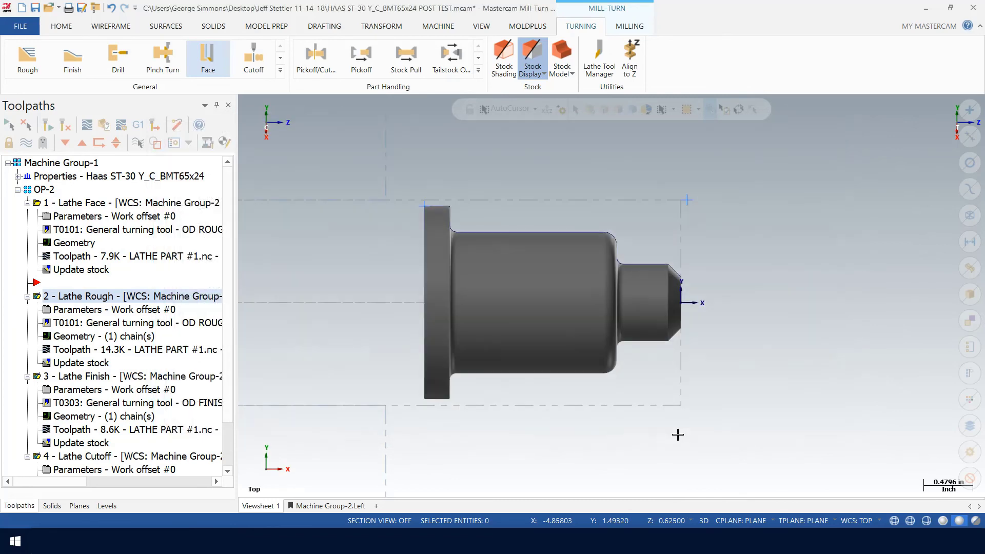
{"action": "left_click", "coordinate": [69, 217]}
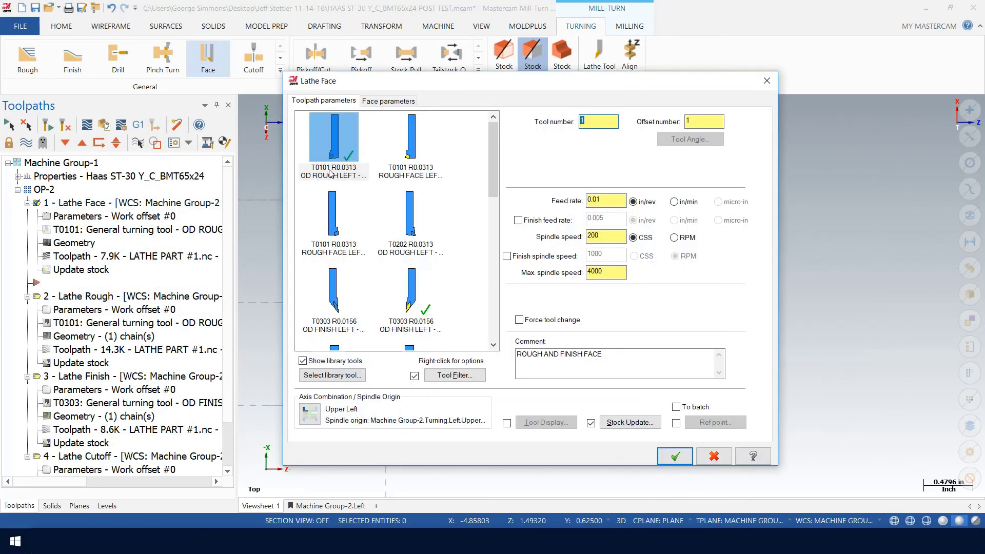